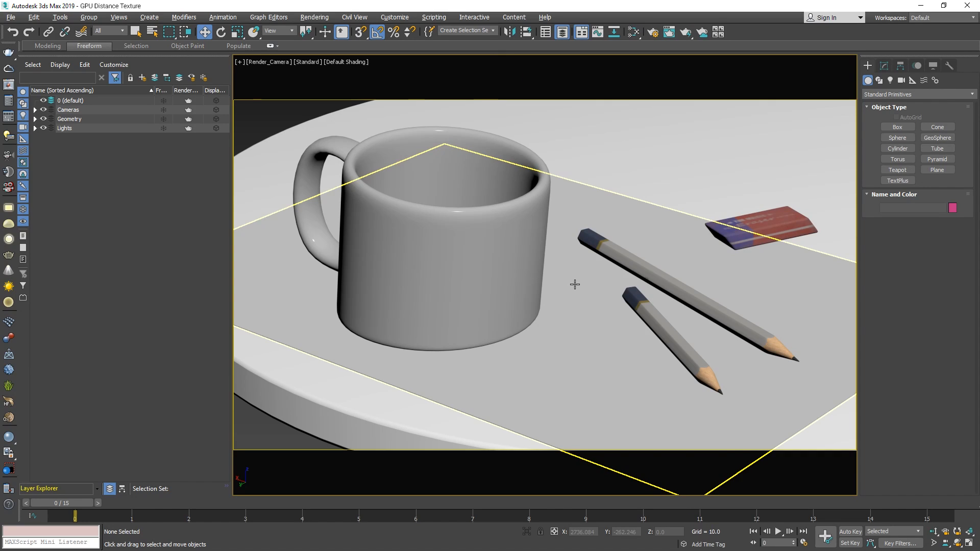
Step: Start an interactive V-Ray GPU render of the Render_Camera view and close the render settings
{"action": "left_click", "coordinate": [653, 32]}
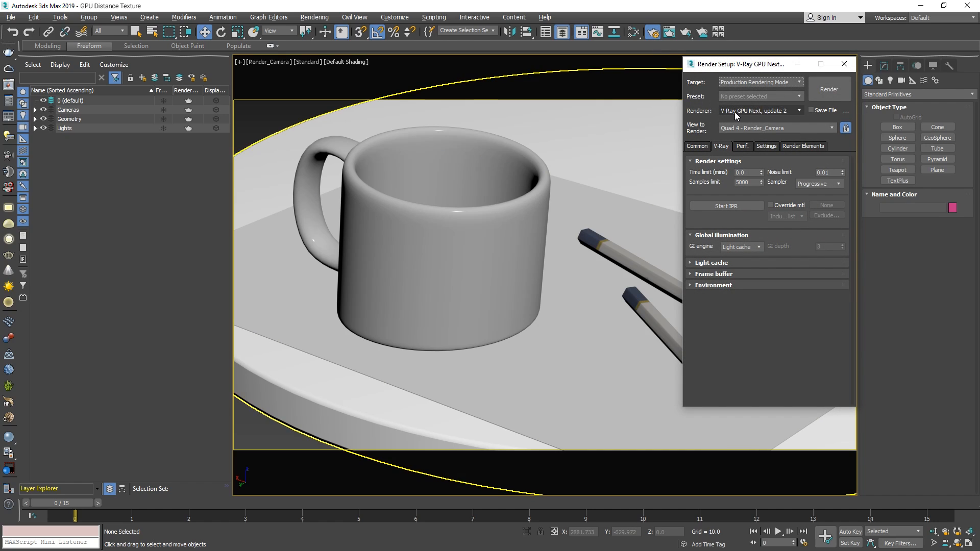
{"action": "left_click", "coordinate": [716, 205]}
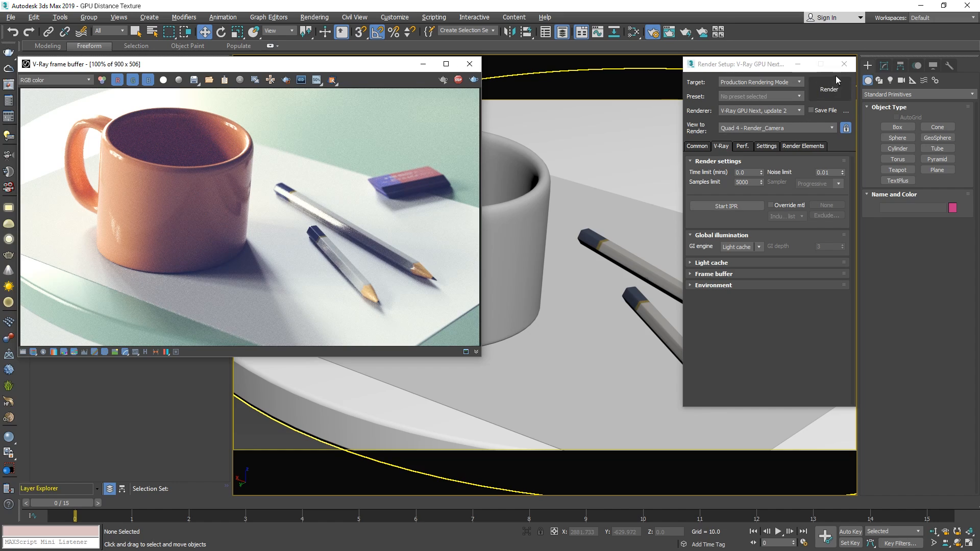
{"action": "left_click", "coordinate": [844, 63]}
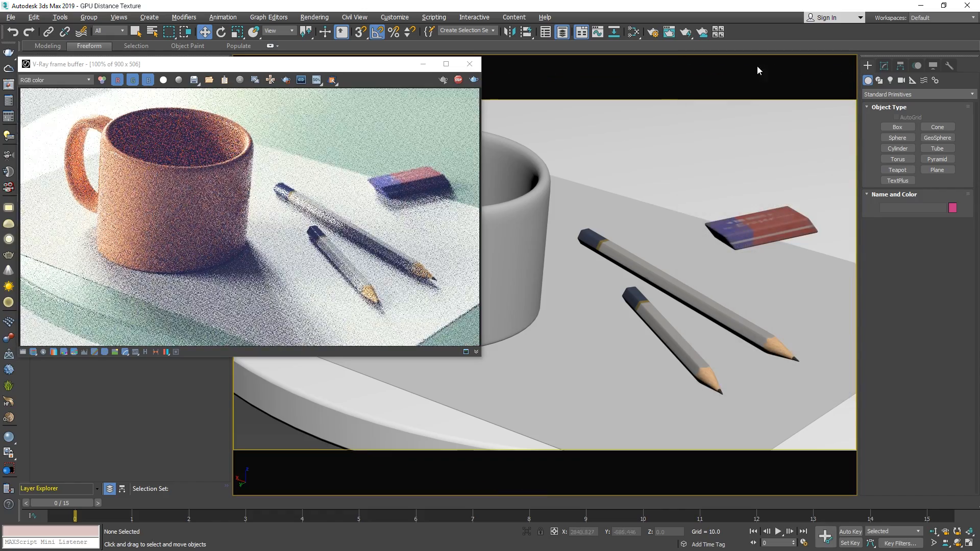
Step: Add a VRayDistanceTex map to the coffee-stained paper's material graph and connect it to the material's diffuse map input
{"action": "left_click", "coordinate": [633, 32]}
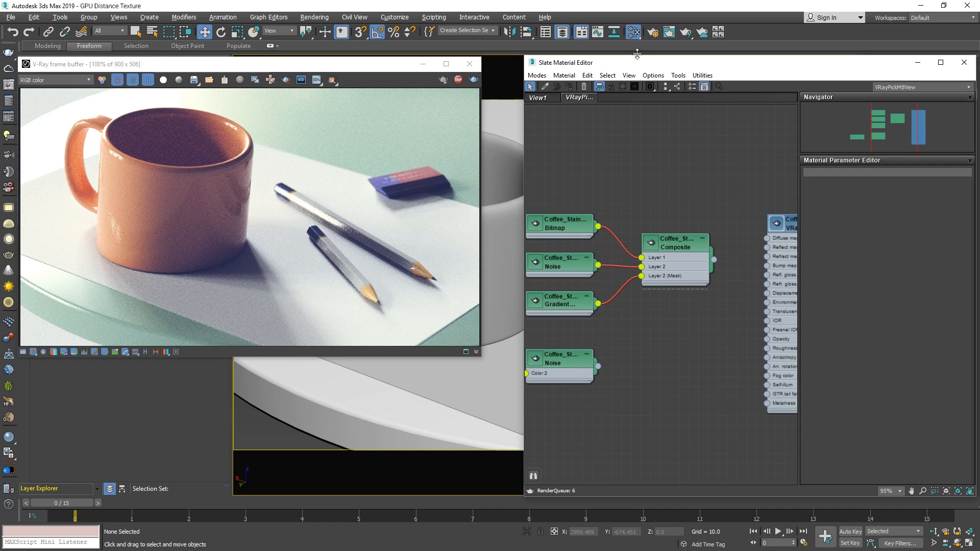
{"action": "right_click", "coordinate": [648, 332]}
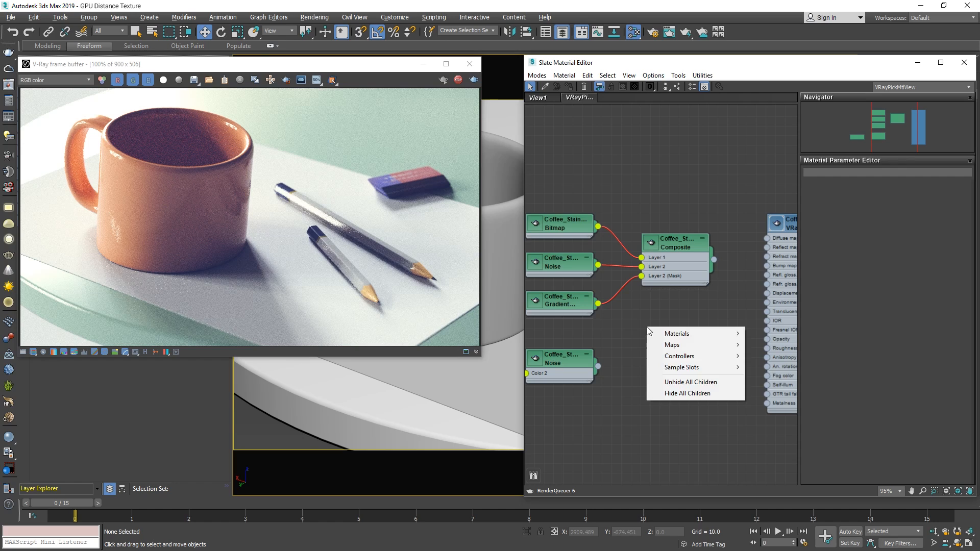
{"action": "mouse_move", "coordinate": [680, 346]}
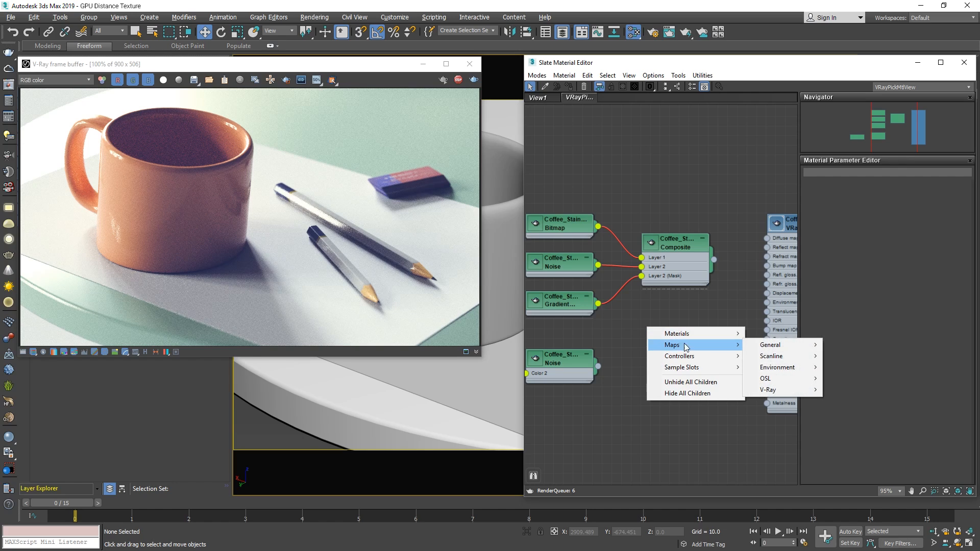
{"action": "mouse_move", "coordinate": [754, 361]}
{"action": "mouse_move", "coordinate": [760, 389]}
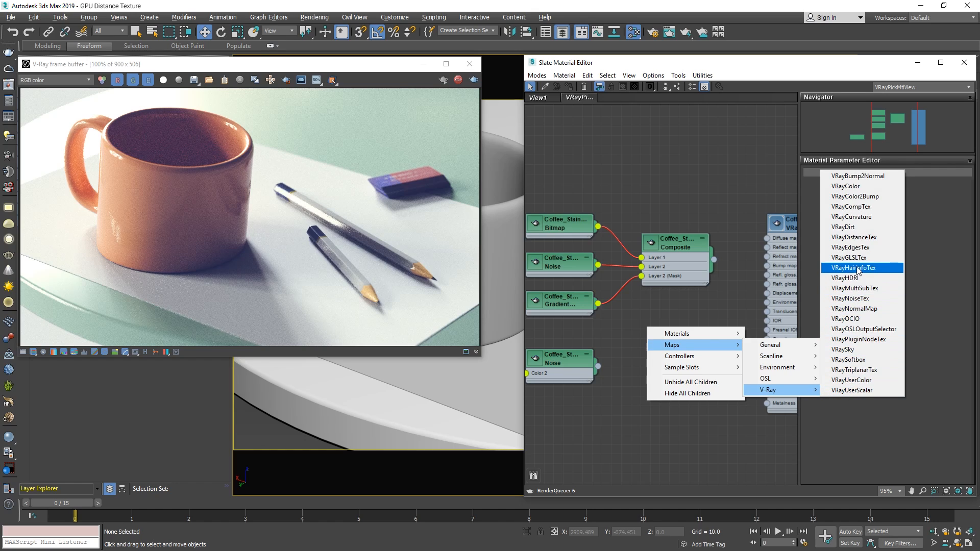
{"action": "left_click", "coordinate": [853, 237]}
{"action": "left_click_drag", "start_coordinate": [645, 330], "coordinate": [675, 322]}
{"action": "double_click", "coordinate": [674, 321]}
{"action": "left_click_drag", "start_coordinate": [713, 349], "coordinate": [771, 242]}
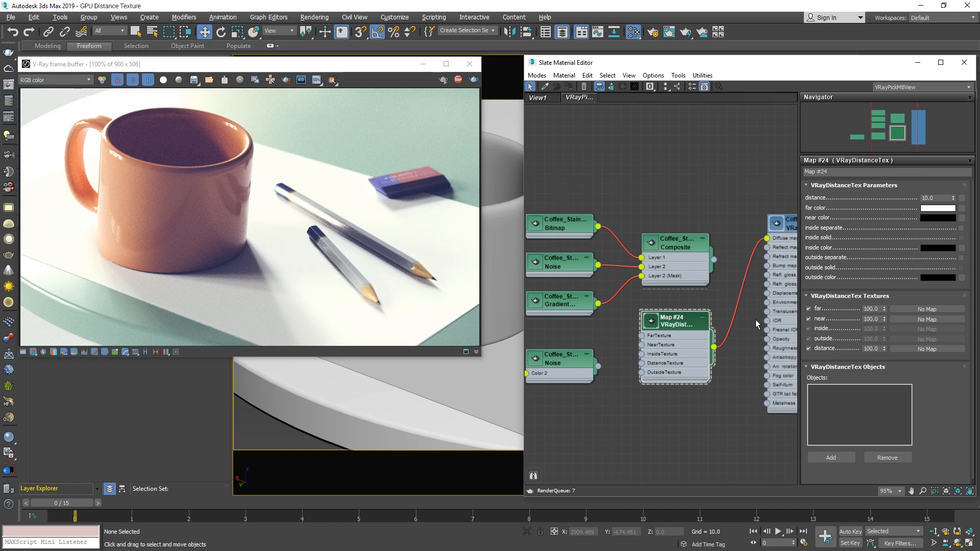
Step: Add the Mug to the distance texture's objects and swap its far and near colors
{"action": "left_click", "coordinate": [831, 457]}
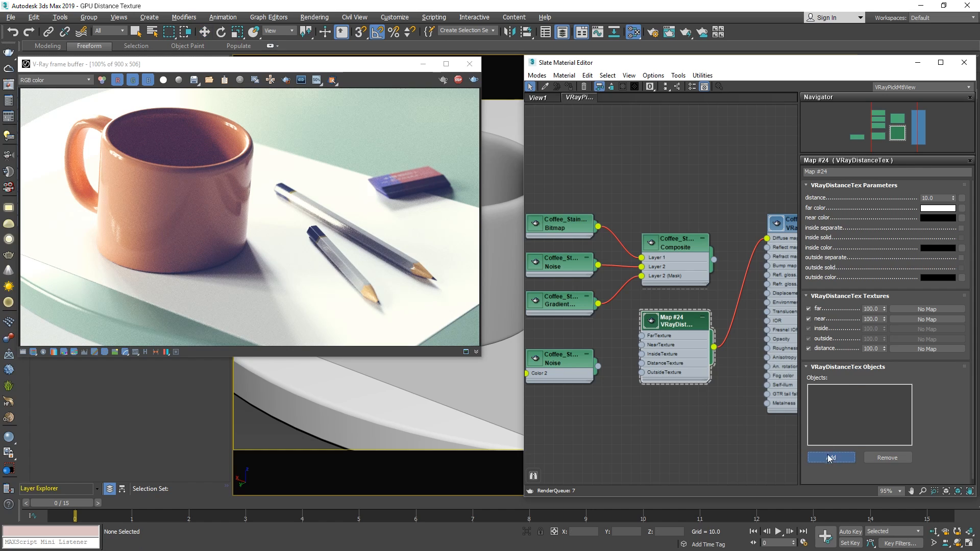
{"action": "left_click", "coordinate": [499, 157]}
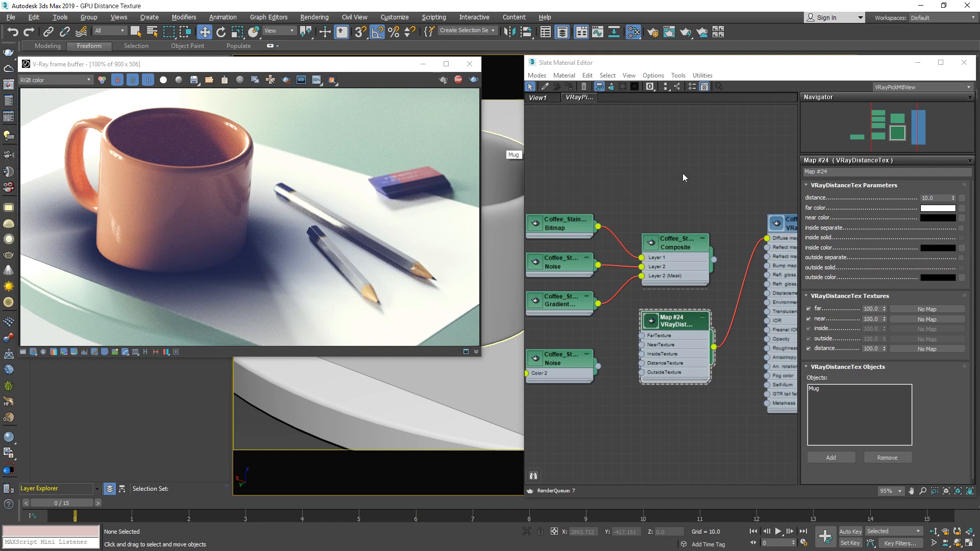
{"action": "left_click_drag", "start_coordinate": [937, 208], "coordinate": [936, 216]}
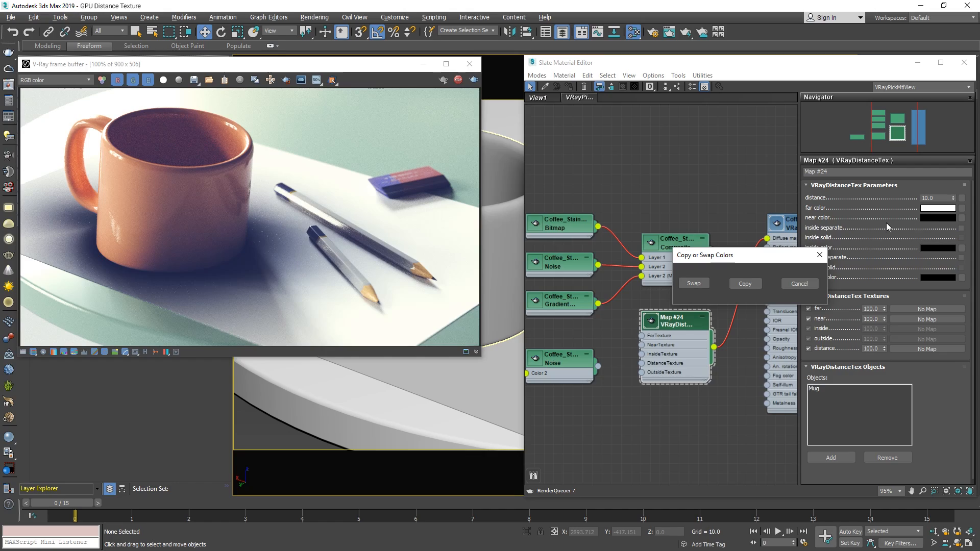
{"action": "left_click", "coordinate": [696, 284]}
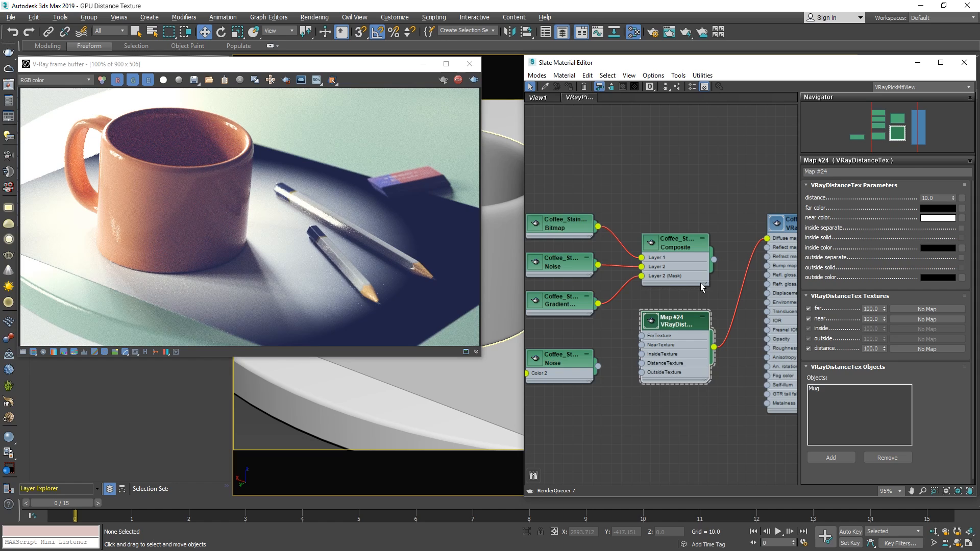
Step: Test the distance texture's distance at 2 and 15, and return it to 10
{"action": "left_click", "coordinate": [938, 198]}
{"action": "type", "text": "2"}
{"action": "key", "text": "Return"}
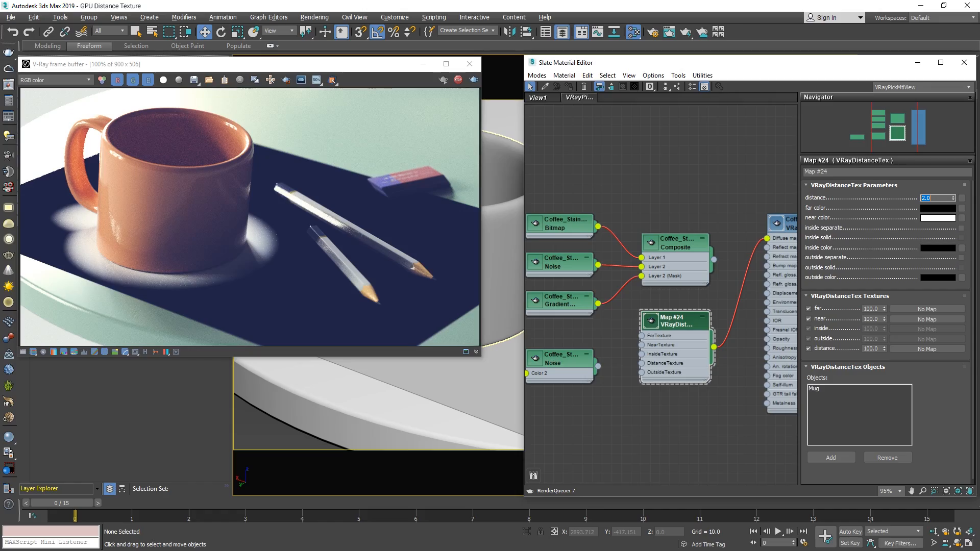
{"action": "type", "text": "15"}
{"action": "key", "text": "Return"}
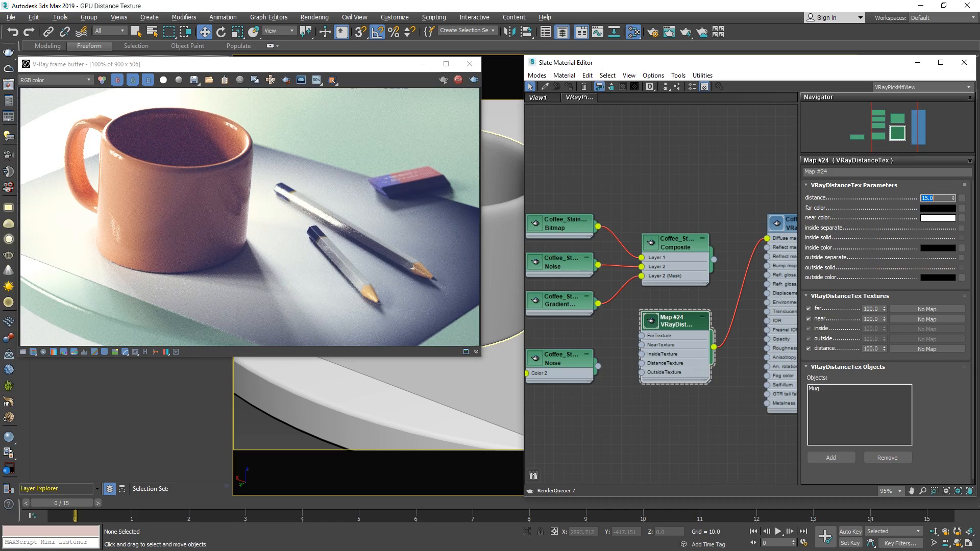
{"action": "type", "text": "10"}
{"action": "key", "text": "Return"}
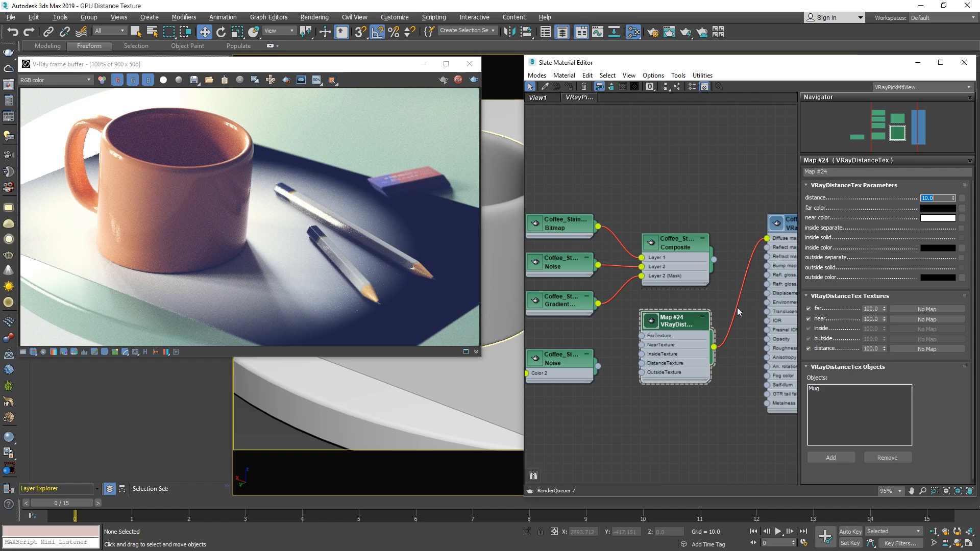
Step: Instance the lower Noise map into the distance texture's distance slot, and the distance texture into the Gradient Ramp's Source Map
{"action": "left_click_drag", "start_coordinate": [598, 367], "coordinate": [931, 351]}
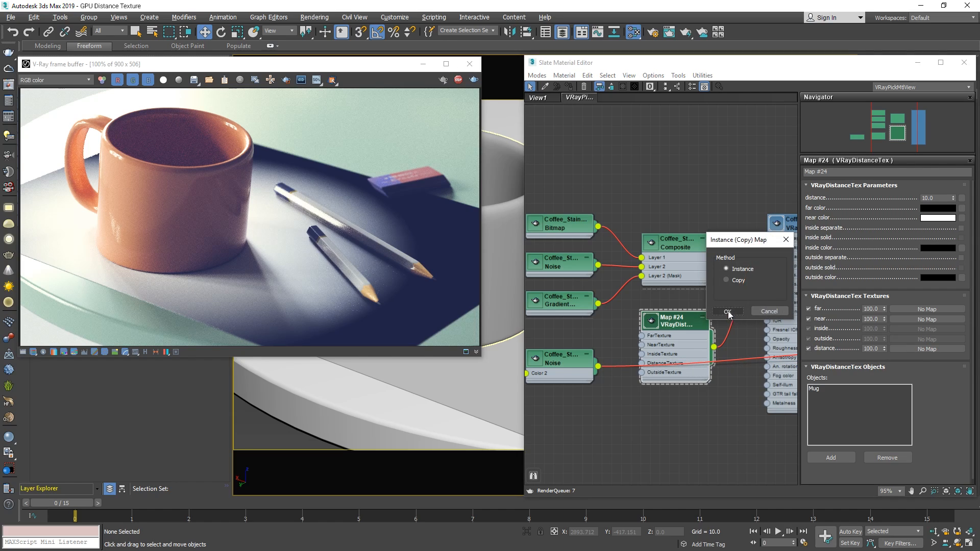
{"action": "left_click", "coordinate": [728, 311]}
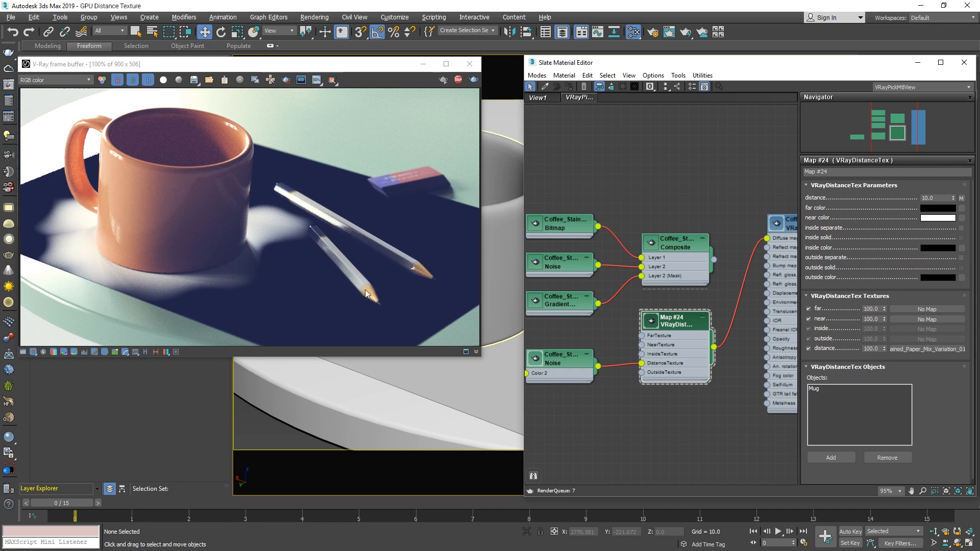
{"action": "double_click", "coordinate": [562, 297]}
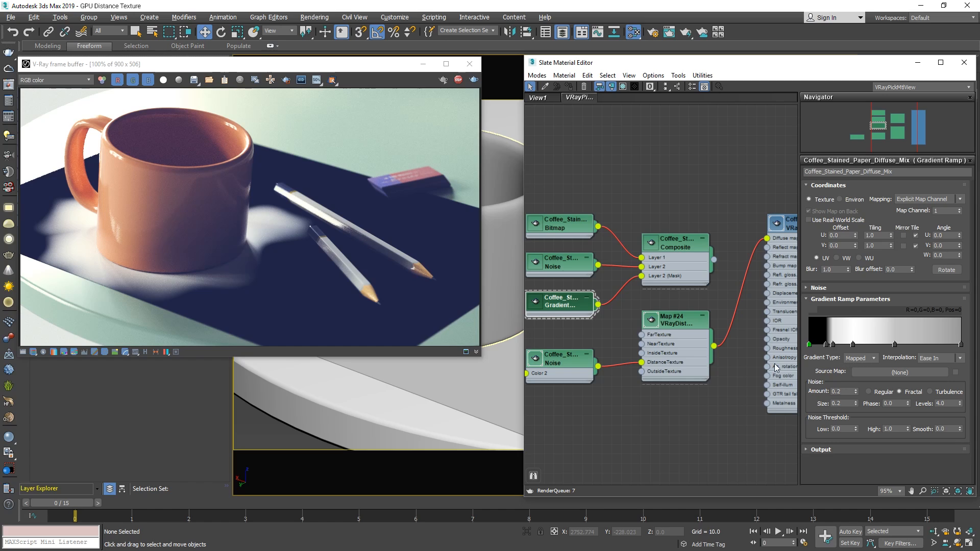
{"action": "left_click_drag", "start_coordinate": [714, 347], "coordinate": [901, 373]}
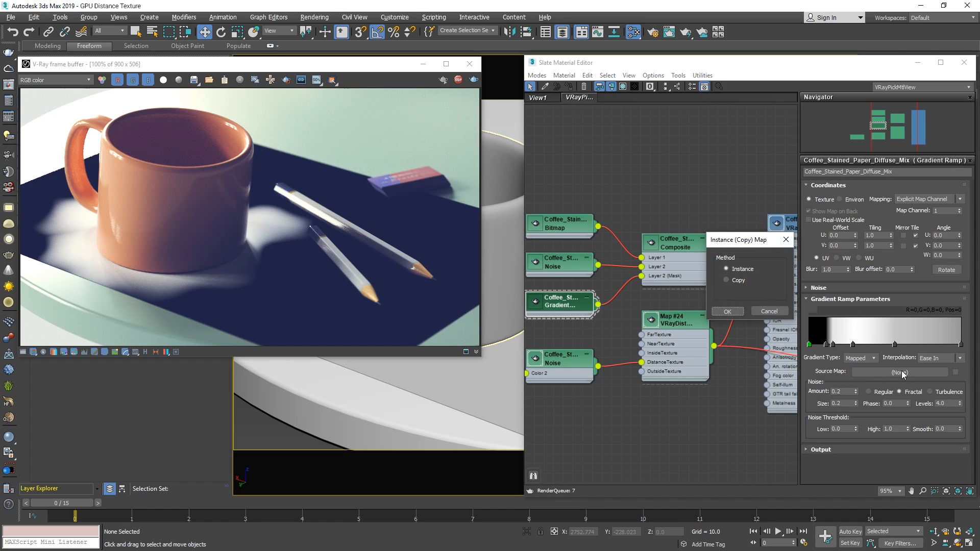
{"action": "left_click", "coordinate": [728, 312]}
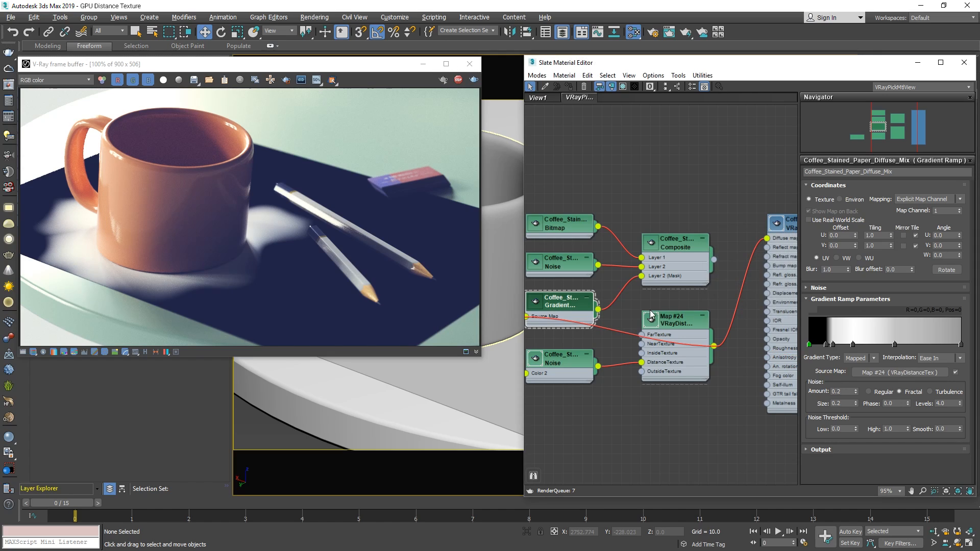
Step: Preview the Gradient Ramp through the material's diffuse input, and replace it there with the Composite map
{"action": "left_click_drag", "start_coordinate": [598, 310], "coordinate": [767, 239]}
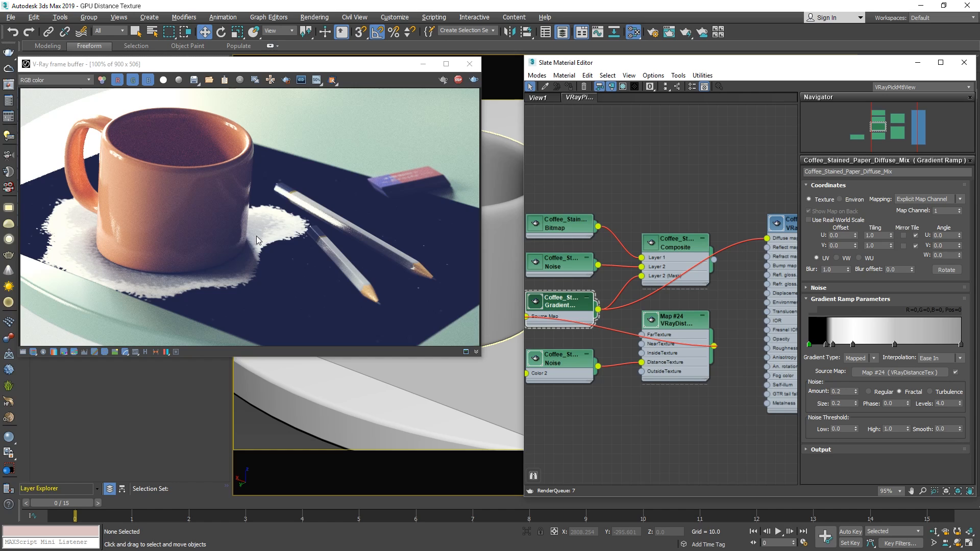
{"action": "left_click", "coordinate": [676, 244]}
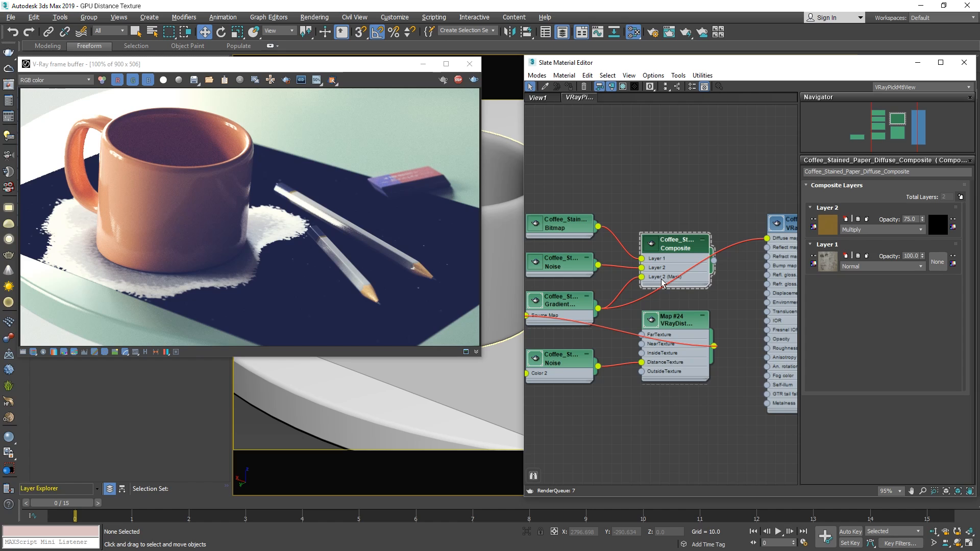
{"action": "left_click_drag", "start_coordinate": [715, 263], "coordinate": [768, 239]}
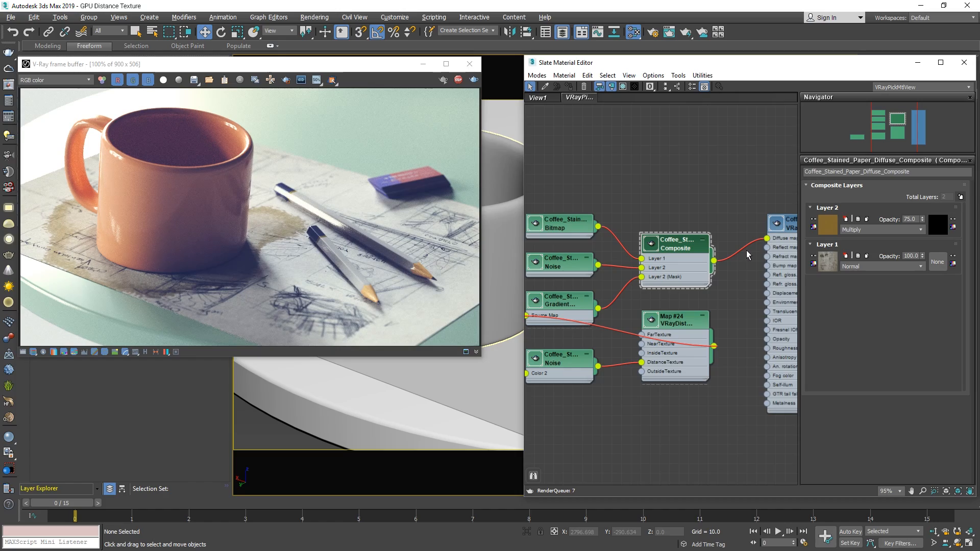
Step: Test the coffee stain's spread with distance values of 5 and 20, and restore the distance to 10
{"action": "double_click", "coordinate": [678, 320]}
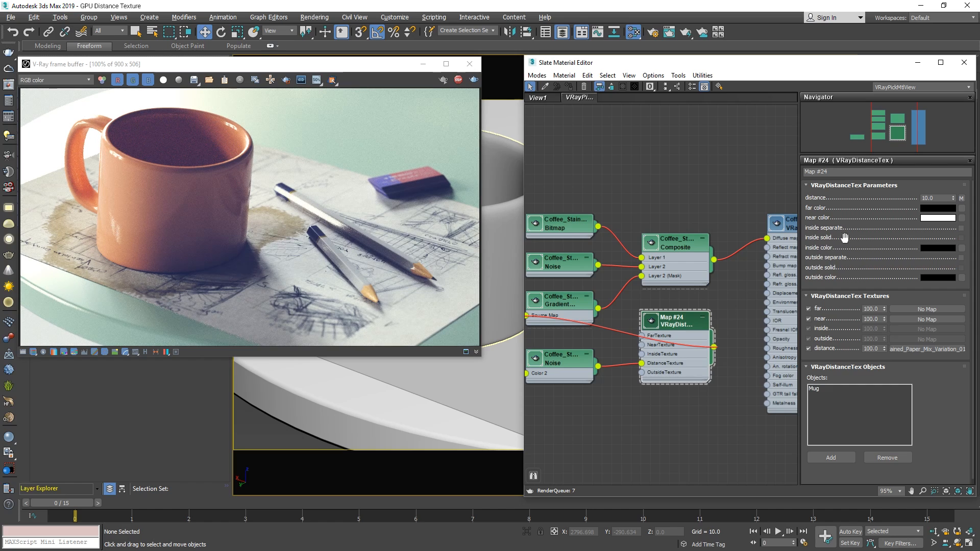
{"action": "double_click", "coordinate": [940, 198]}
{"action": "type", "text": "5"}
{"action": "key", "text": "Return"}
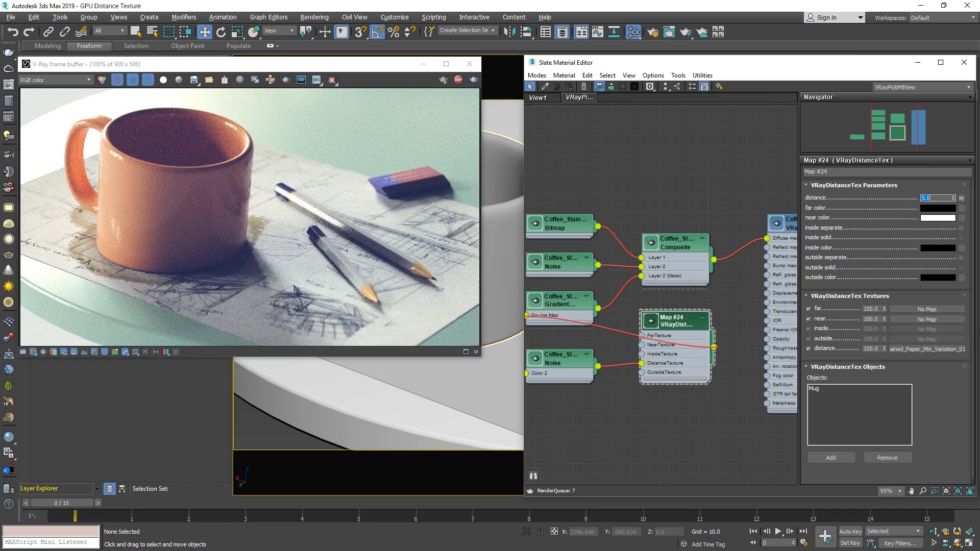
{"action": "type", "text": "20"}
{"action": "key", "text": "Return"}
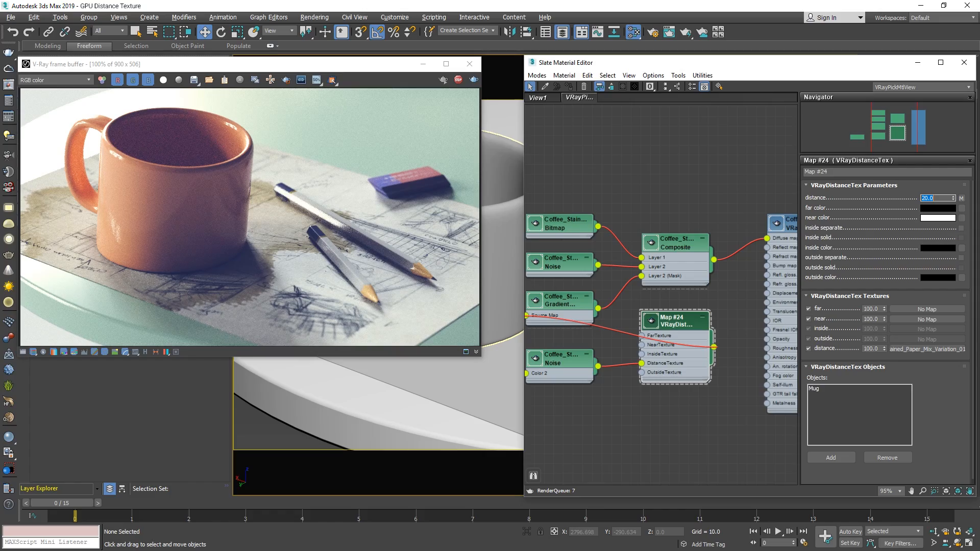
{"action": "type", "text": "10"}
{"action": "key", "text": "Return"}
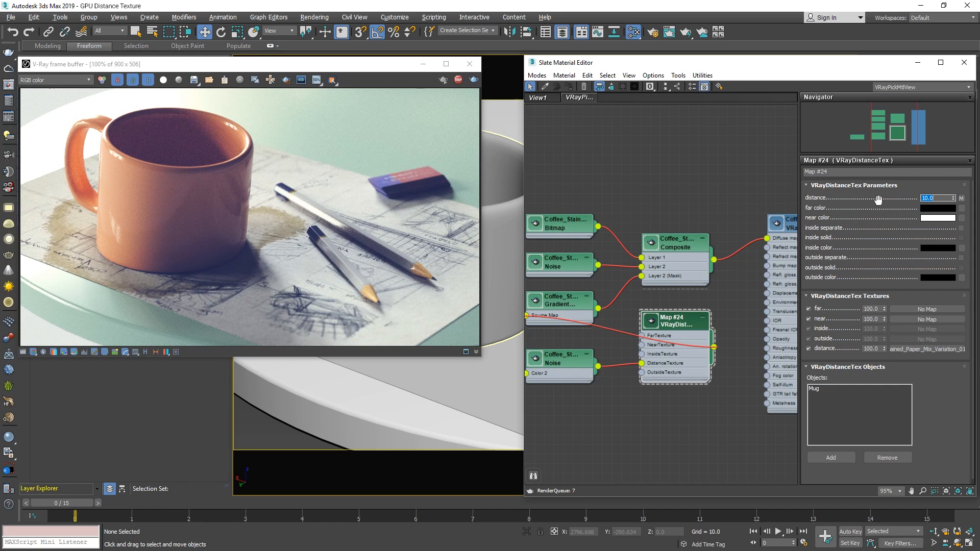
Step: Try moving the mug to about X 2161.7 and Y 652.6, and undo the moves
{"action": "left_click", "coordinate": [503, 230]}
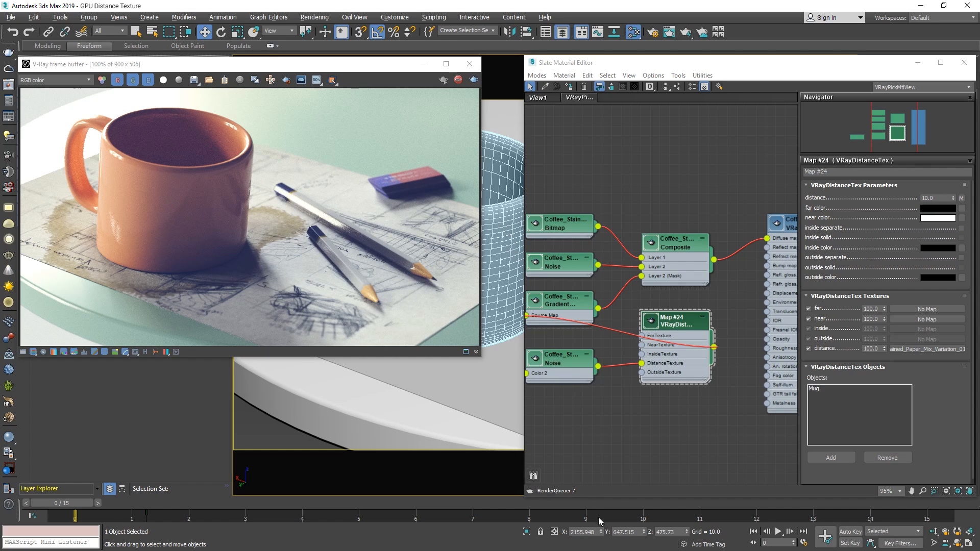
{"action": "left_click_drag", "start_coordinate": [600, 531], "coordinate": [584, 400]}
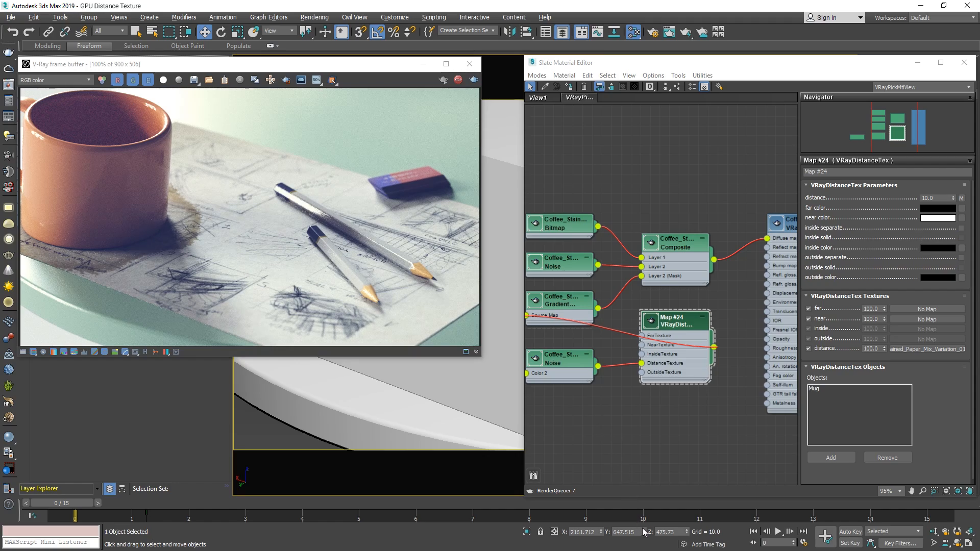
{"action": "left_click_drag", "start_coordinate": [644, 531], "coordinate": [652, 413]}
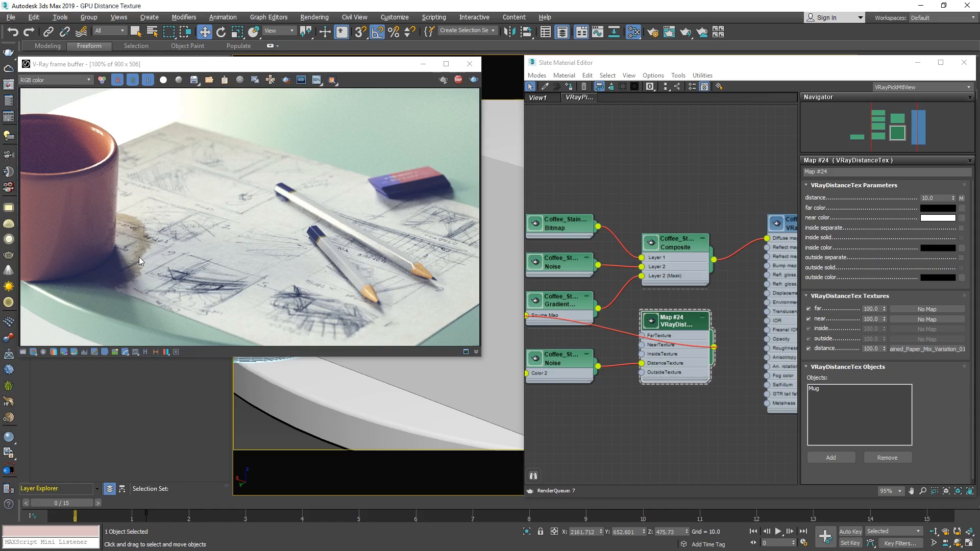
{"action": "left_click", "coordinate": [12, 33]}
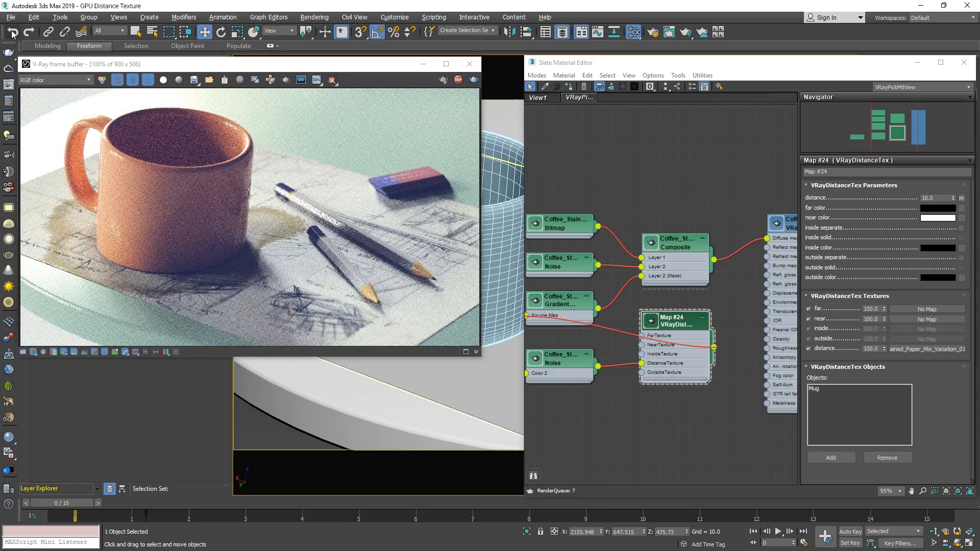